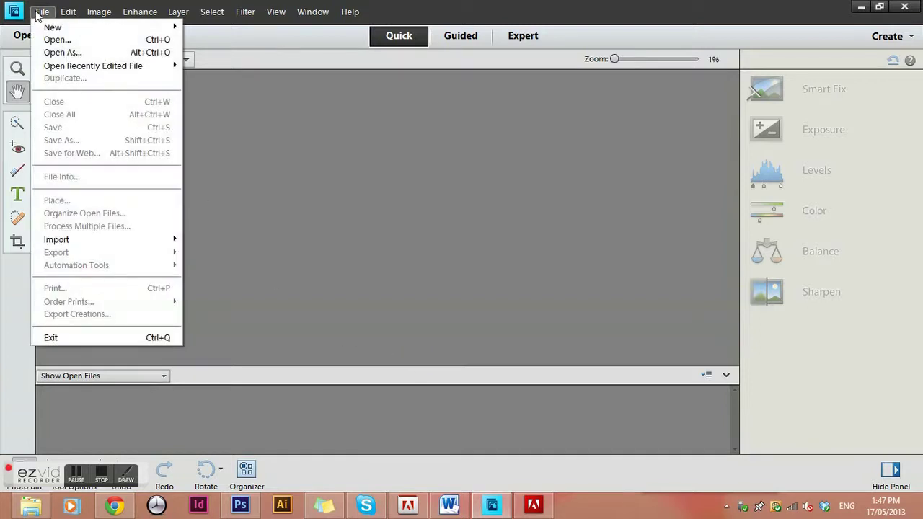
Open photo.JPG and photo (2).JPG together from the Photoshop testing folder
click(46, 40)
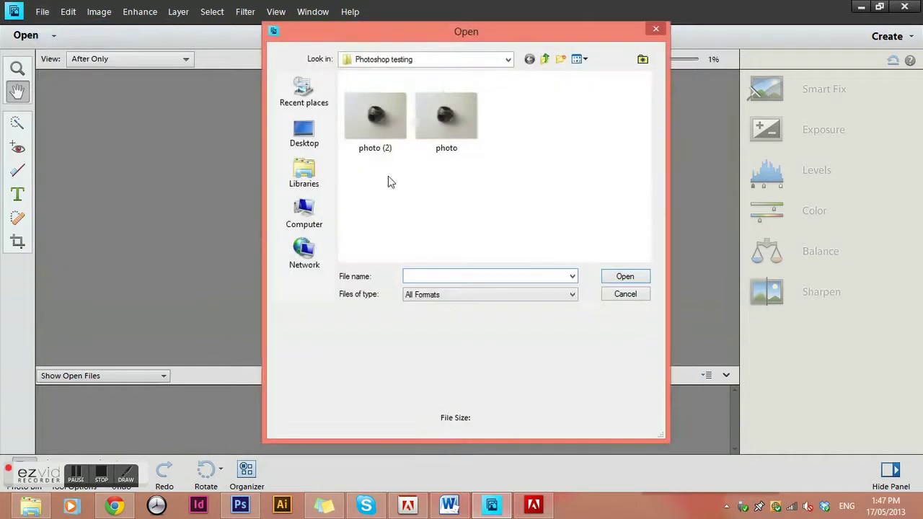
click(369, 123)
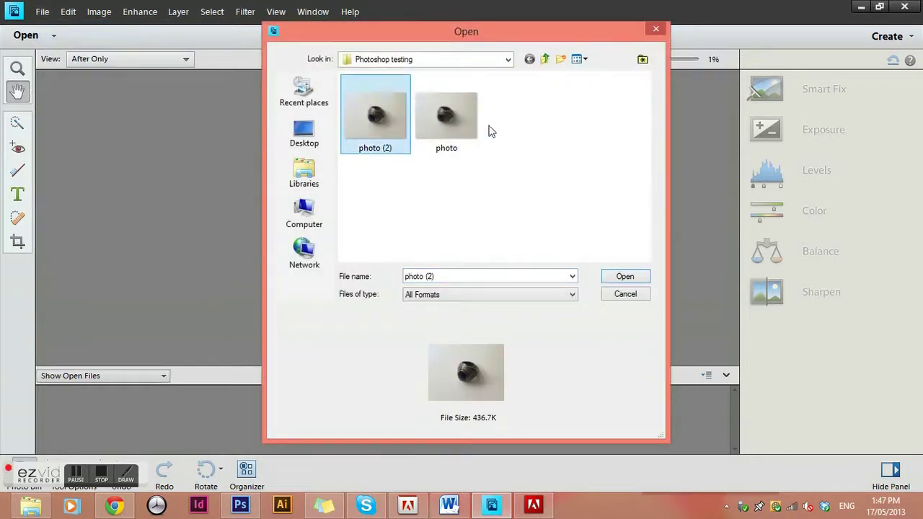
ctrl+click(455, 124)
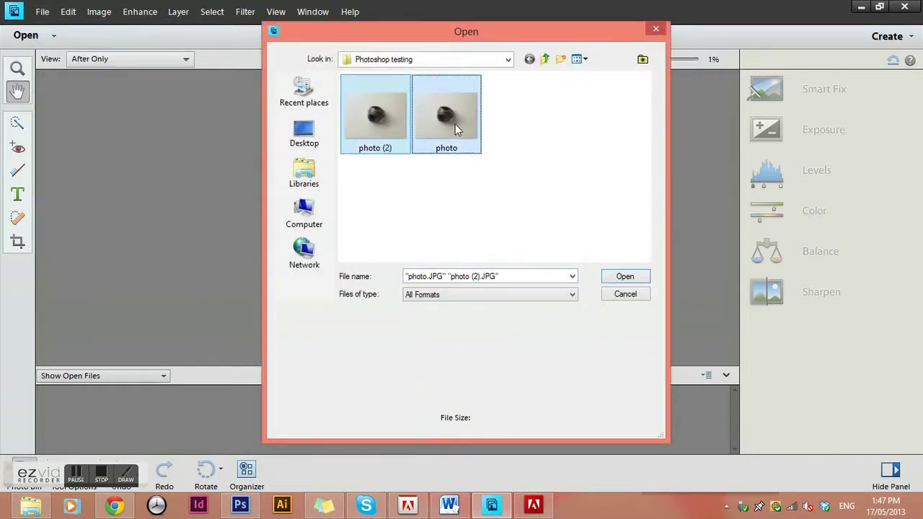
click(621, 277)
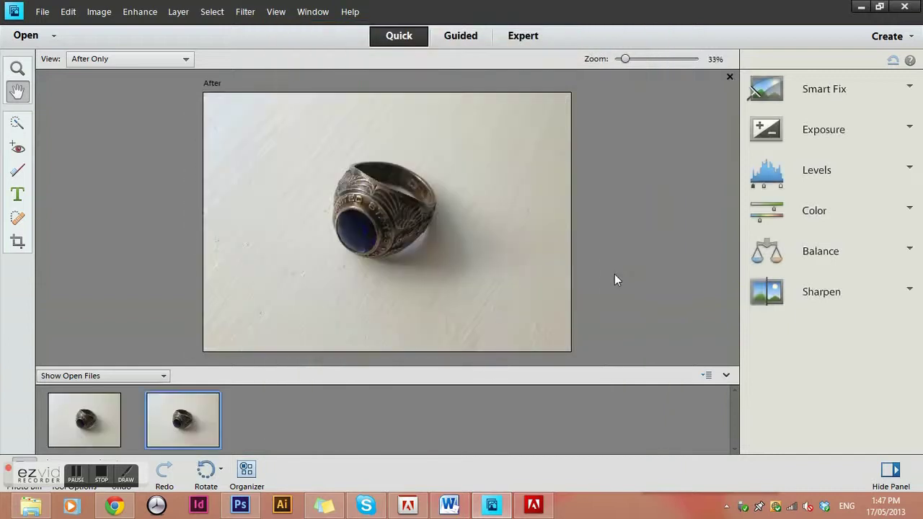
Compare the two open ring photos and close the blurrier photo (2).JPG, keeping photo.JPG open
click(92, 425)
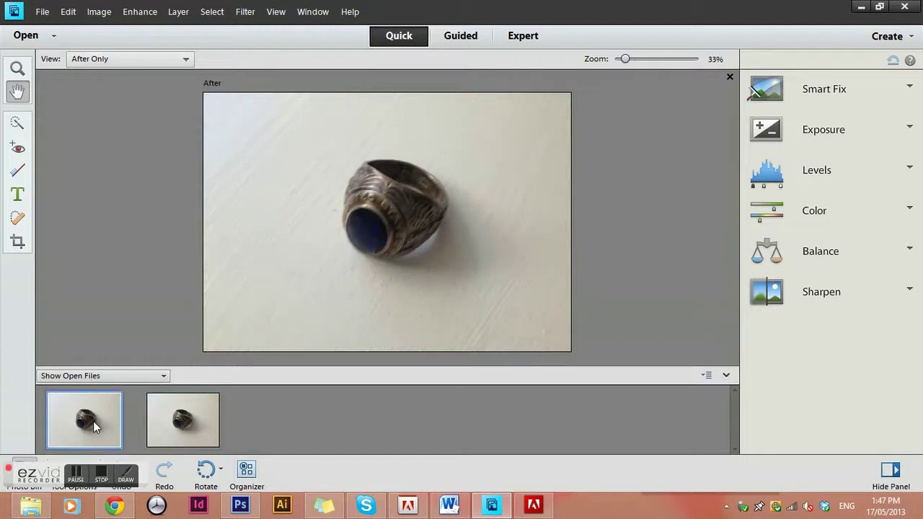
click(180, 423)
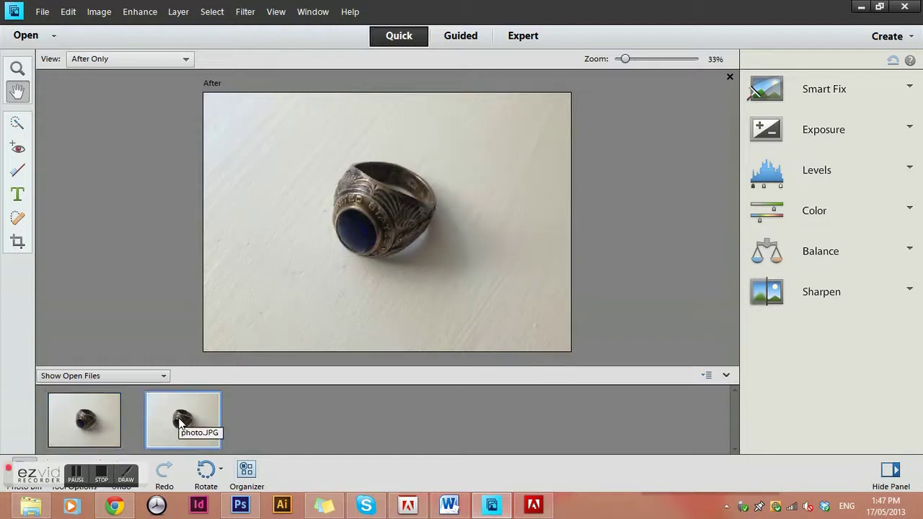
click(91, 415)
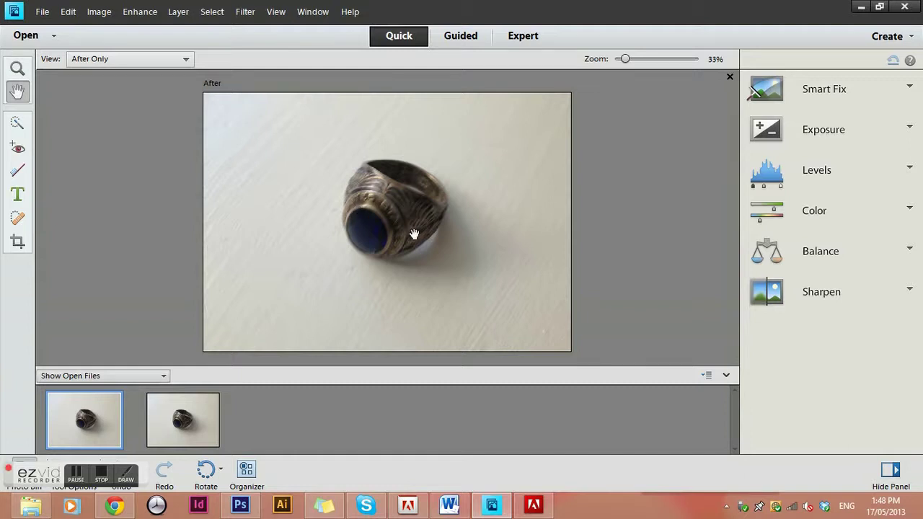
click(729, 78)
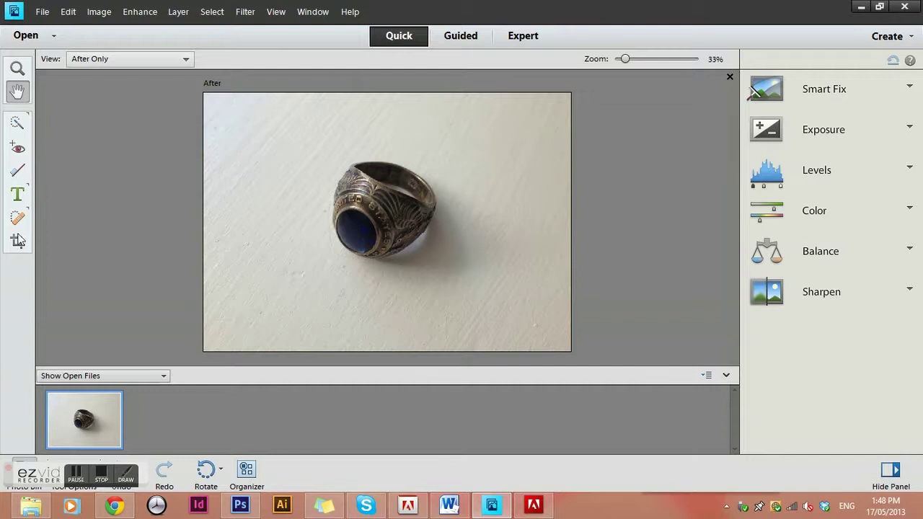
Look over the tools offered in the Guided, Expert and Quick editing modes
click(464, 41)
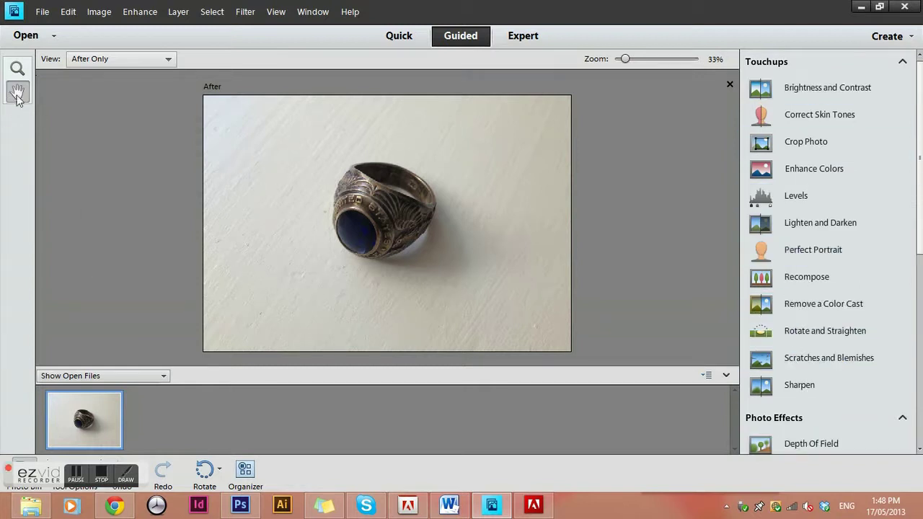
click(527, 38)
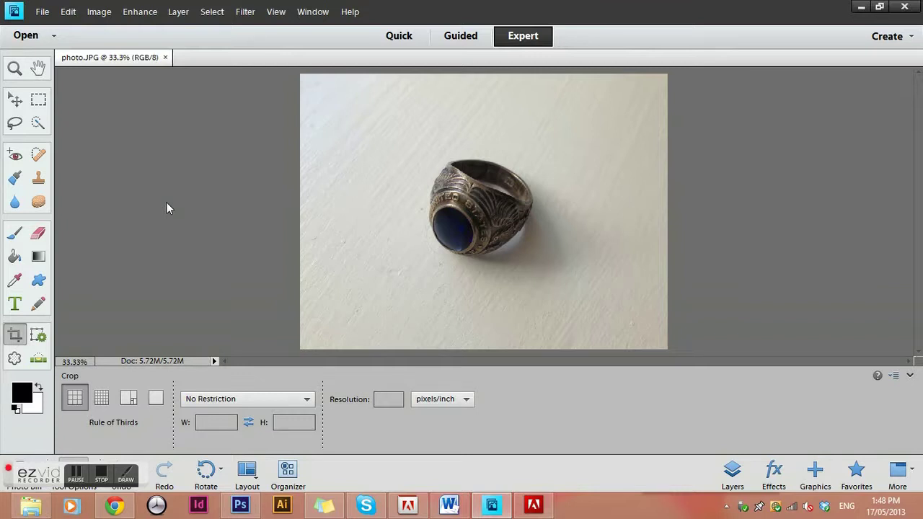
click(393, 39)
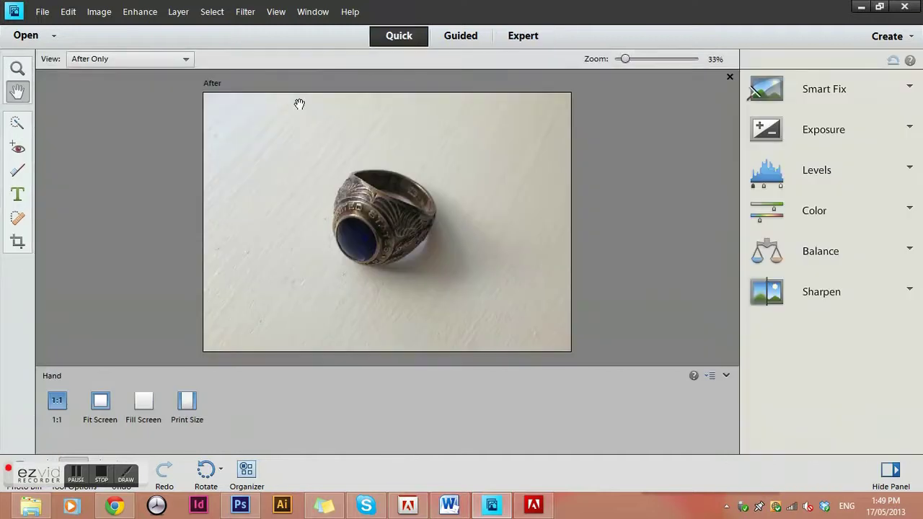
In Guided mode, raise the photo's brightness and contrast moderately so the background looks nearly white, and apply the adjustment
click(460, 38)
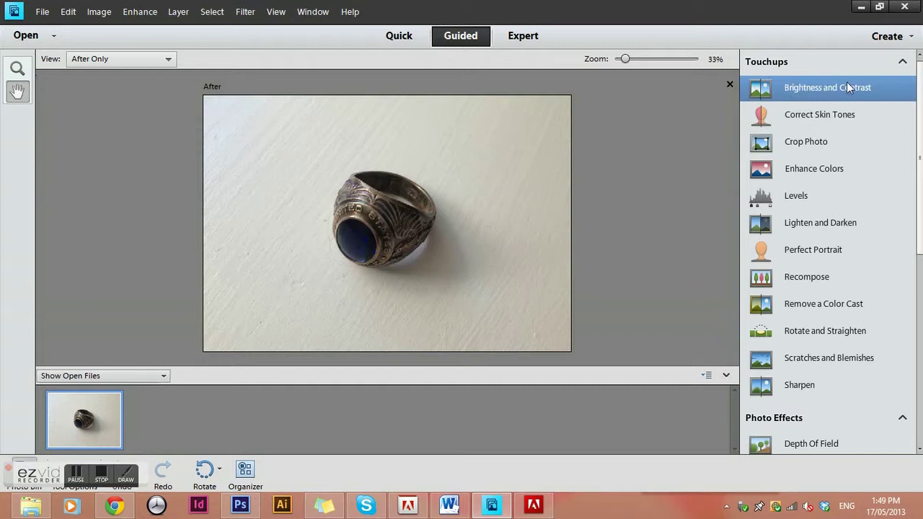
click(801, 89)
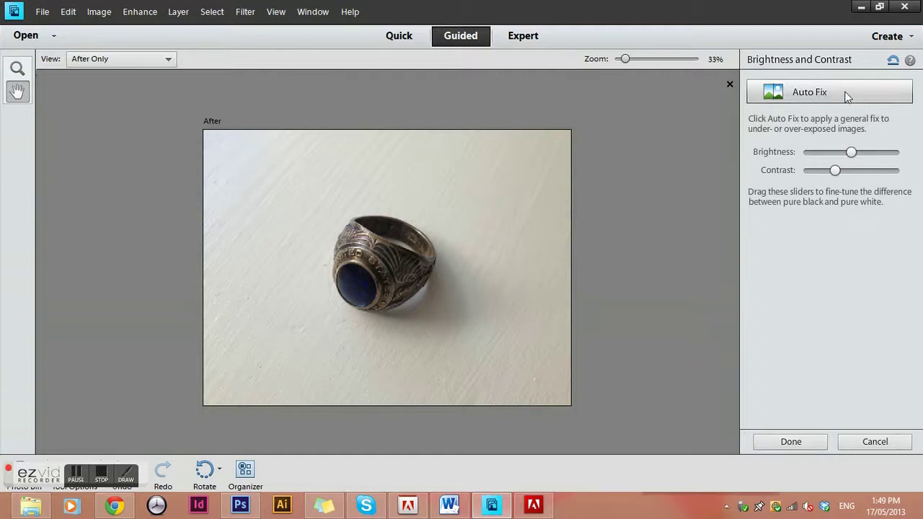
click(851, 153)
mouse_move(852, 154)
mouse_down()
mouse_move(901, 156)
mouse_move(766, 157)
mouse_move(861, 156)
mouse_move(836, 173)
mouse_move(922, 177)
mouse_move(785, 180)
mouse_move(847, 172)
mouse_up()
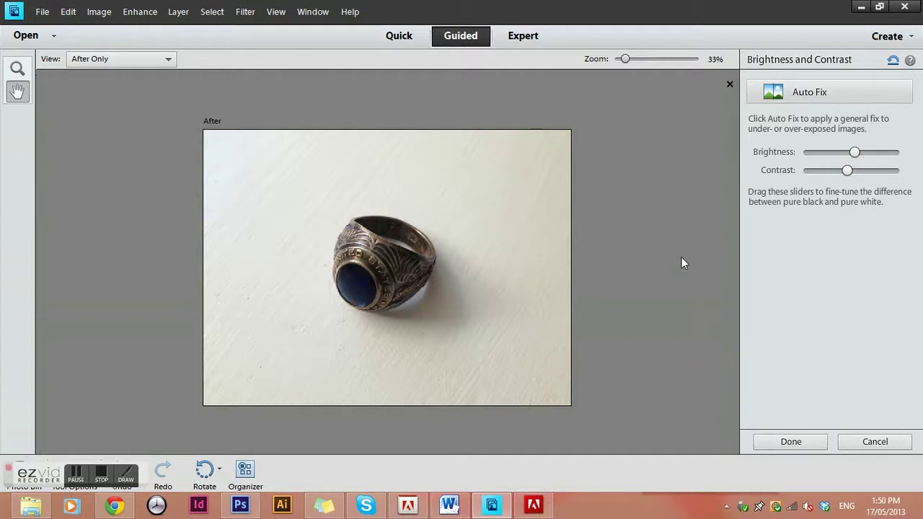
drag(855, 154, 861, 174)
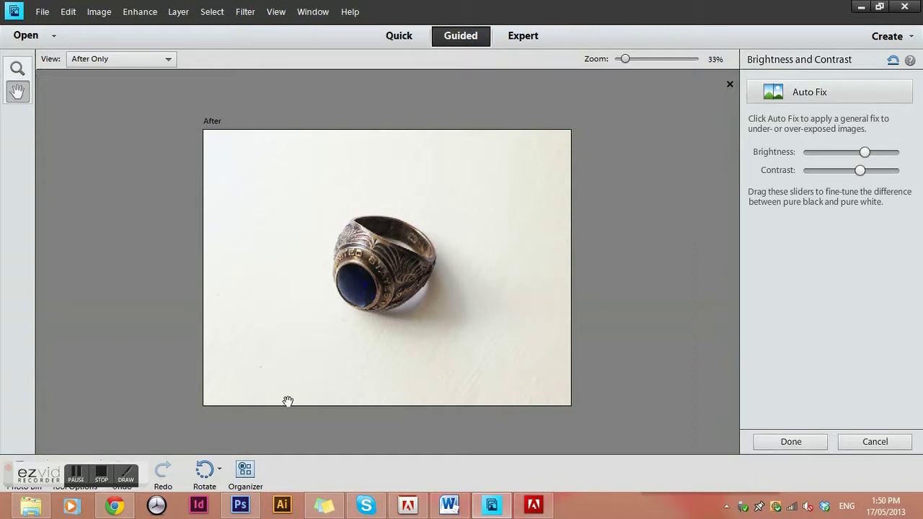
click(808, 442)
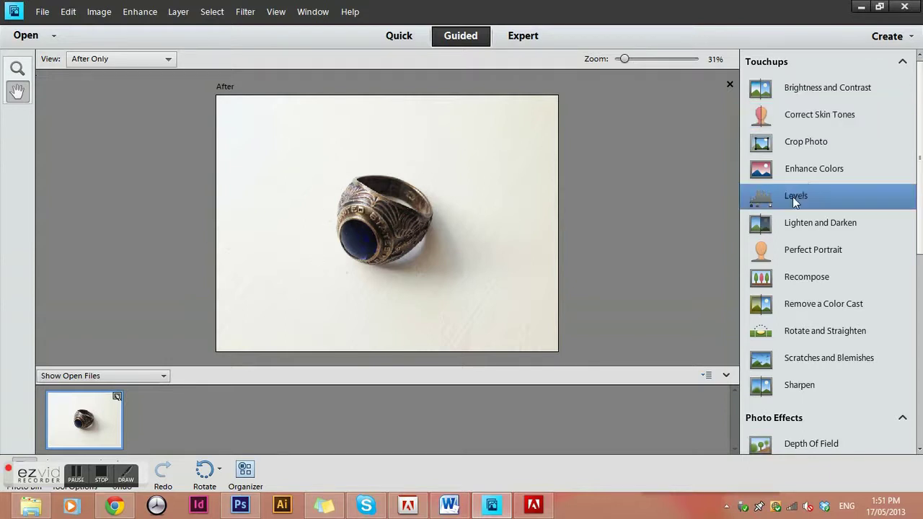
Replace the default crop box with a freely drawn square around the ring, reposition it over the ring and try rotating it
click(803, 145)
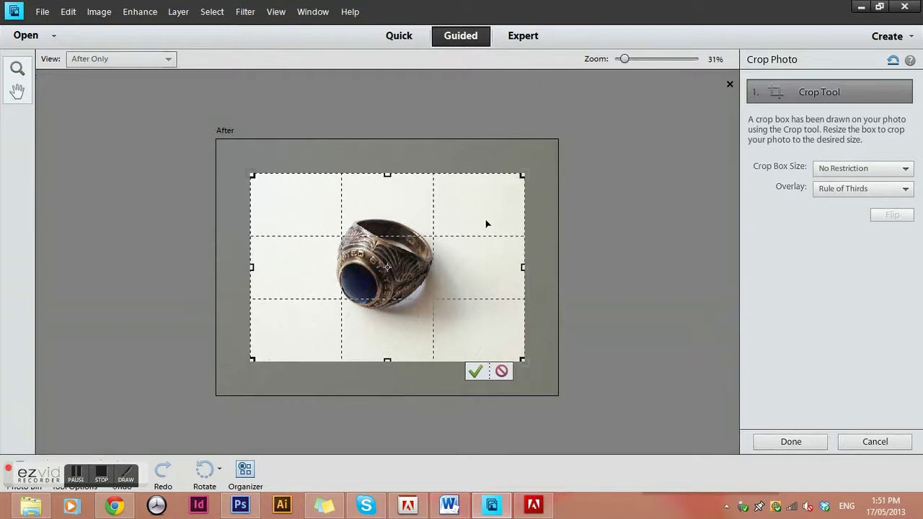
click(503, 372)
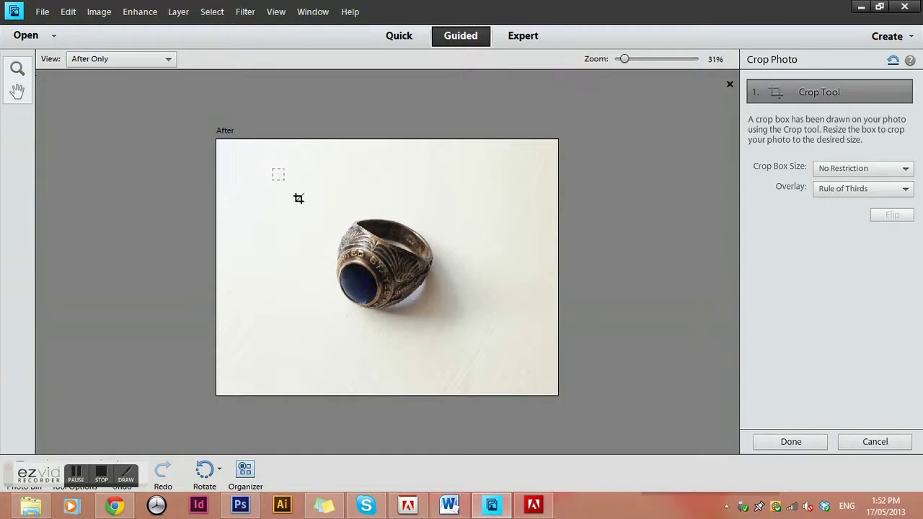
drag(397, 275, 498, 353)
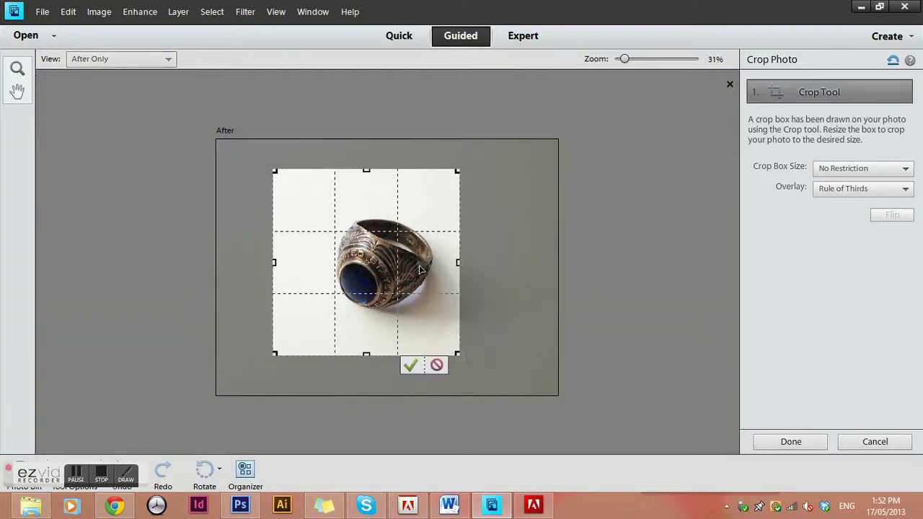
drag(405, 290, 386, 284)
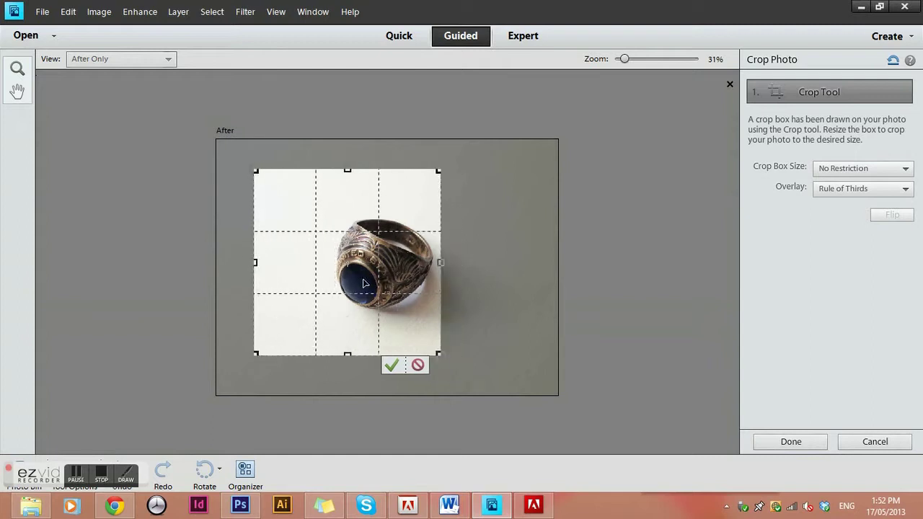
mouse_move(415, 257)
mouse_down()
mouse_move(434, 255)
mouse_move(419, 260)
mouse_move(426, 268)
mouse_move(417, 263)
mouse_up()
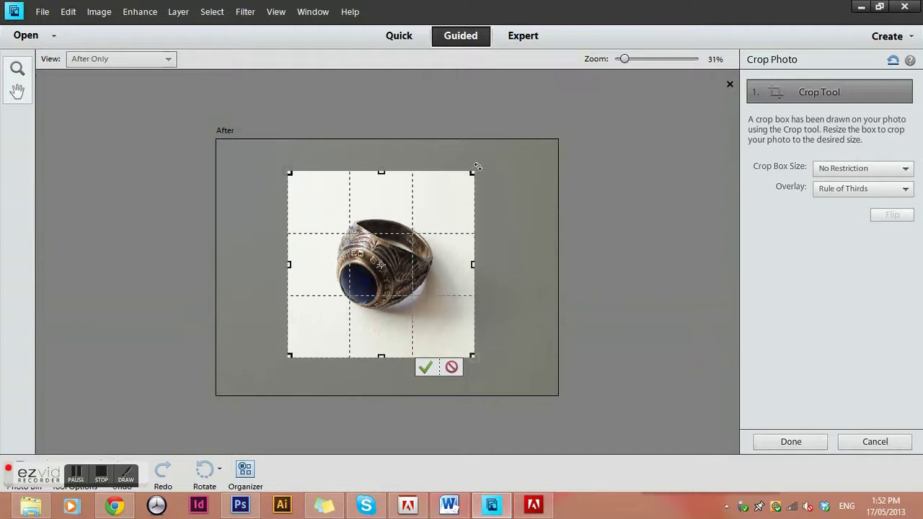
drag(478, 166, 492, 184)
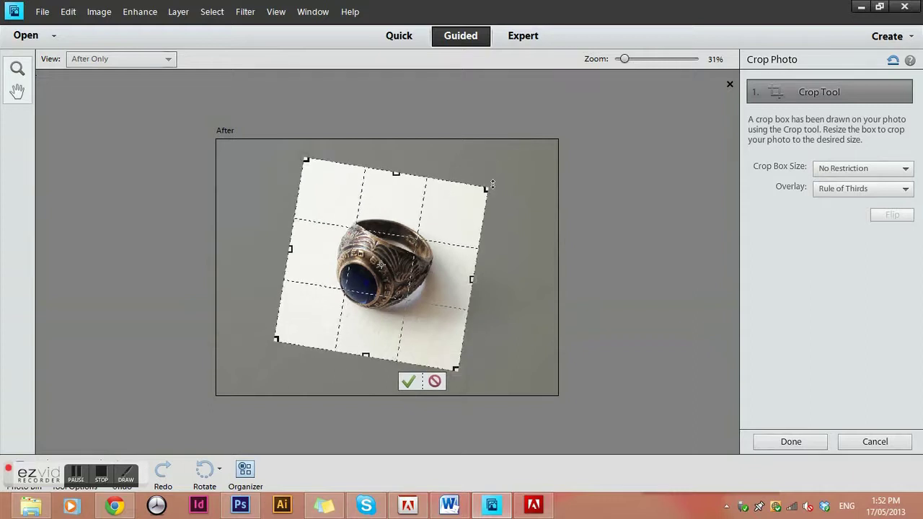
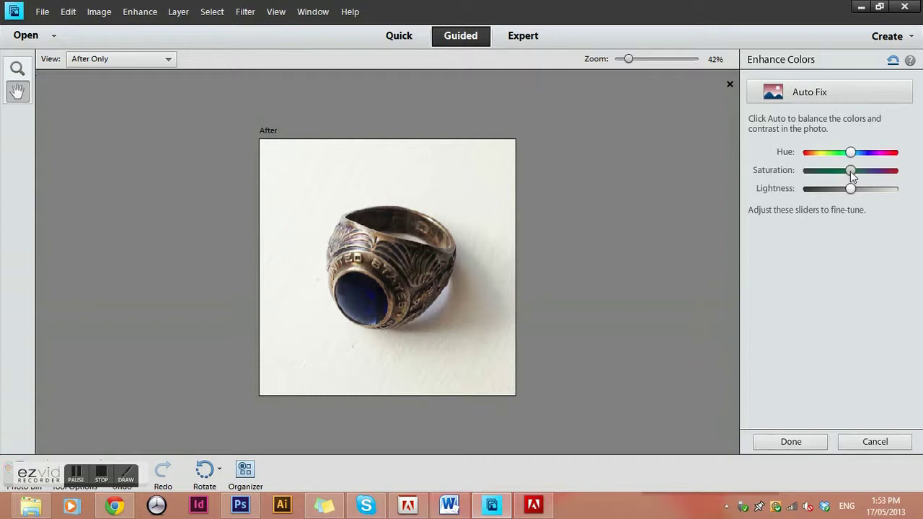
Increase the cropped photo's saturation slightly with Enhance Colors, keep lightness at its midpoint, and apply the adjustment
mouse_move(851, 171)
mouse_down()
mouse_move(905, 173)
mouse_move(742, 171)
mouse_move(867, 173)
mouse_up()
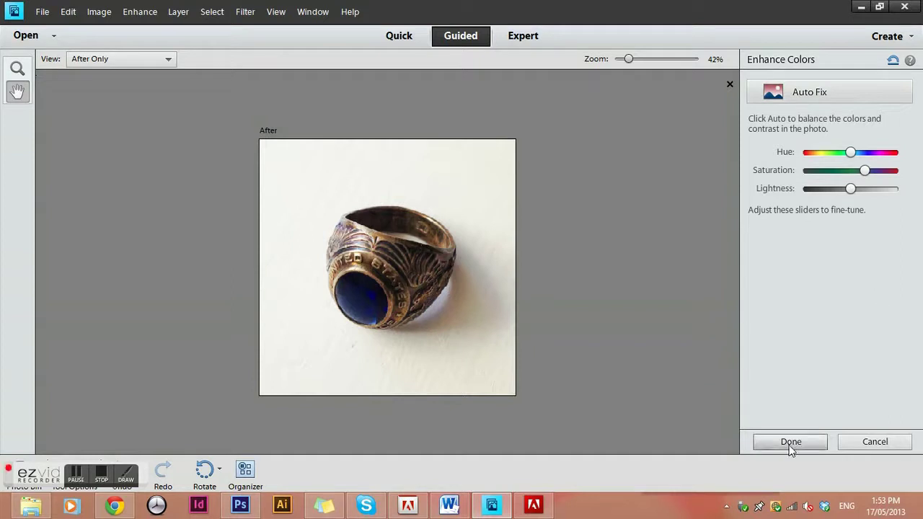
mouse_move(850, 189)
mouse_down()
mouse_move(862, 189)
mouse_move(804, 195)
mouse_move(851, 191)
mouse_up()
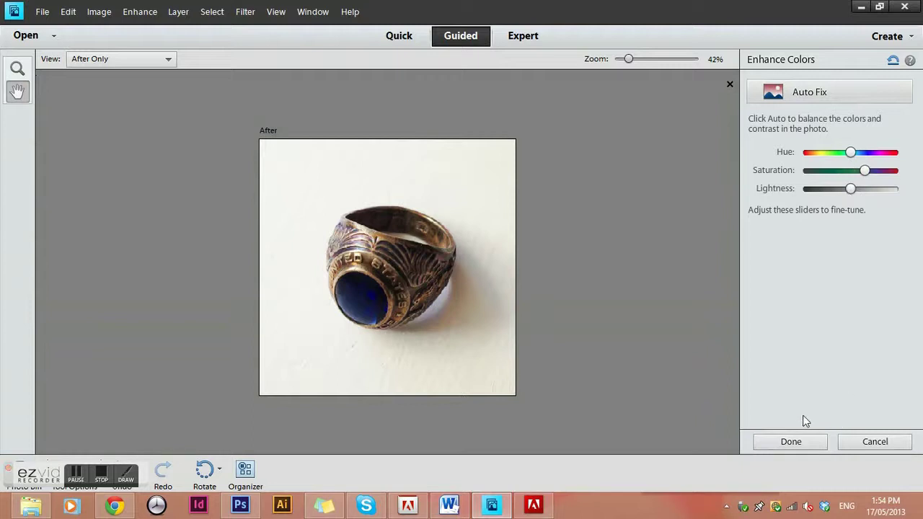
click(790, 441)
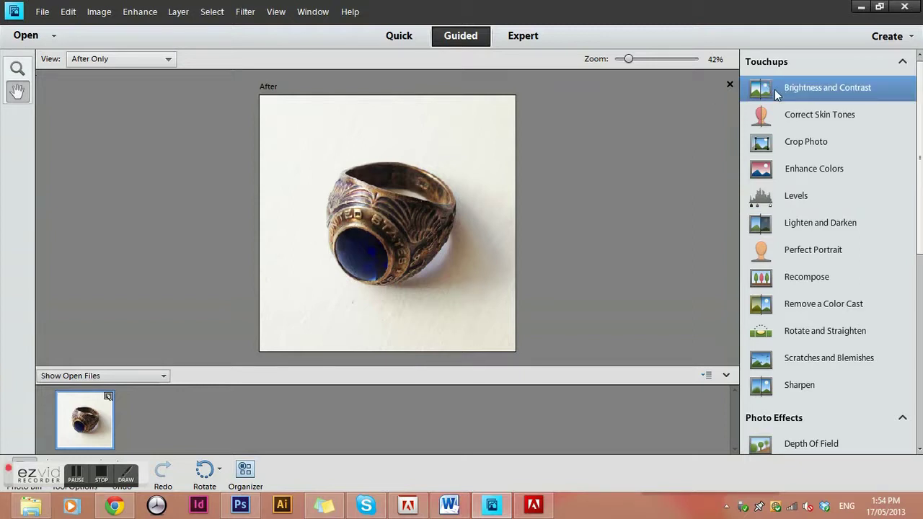
Lighten the ring's shadows slightly with Lighten and Darken, try the highlights and midtones, and apply the adjustment
click(812, 222)
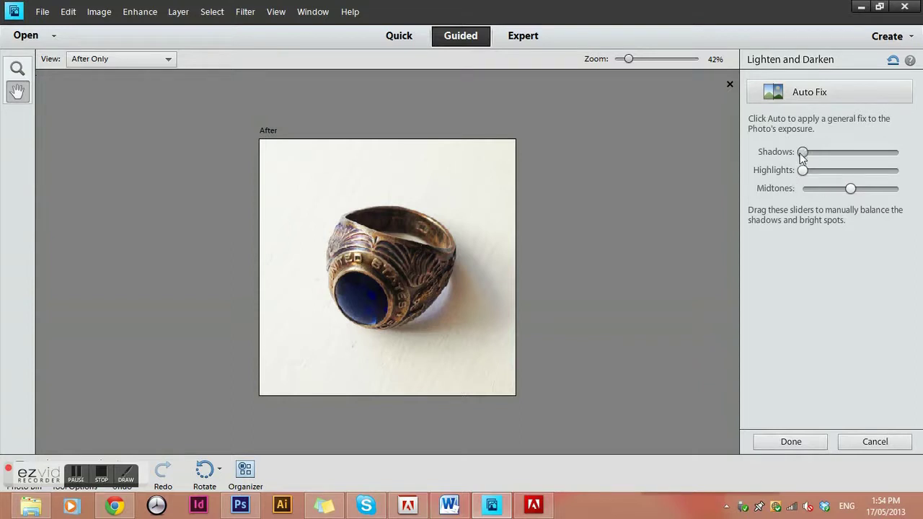
mouse_move(802, 153)
mouse_down()
mouse_move(899, 152)
mouse_move(887, 161)
mouse_move(771, 166)
mouse_move(825, 165)
mouse_move(814, 160)
mouse_up()
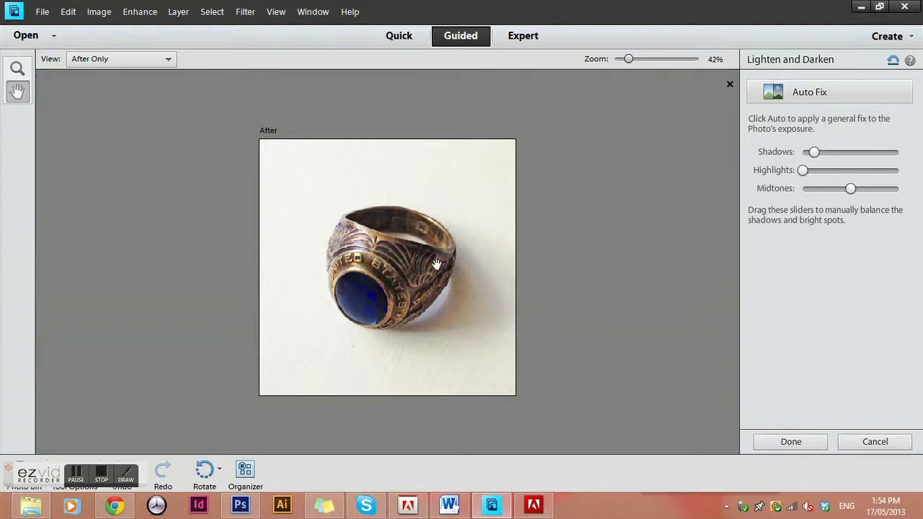
drag(803, 170, 779, 184)
mouse_move(852, 193)
mouse_down()
mouse_move(913, 191)
mouse_move(736, 201)
mouse_move(852, 194)
mouse_up()
click(789, 442)
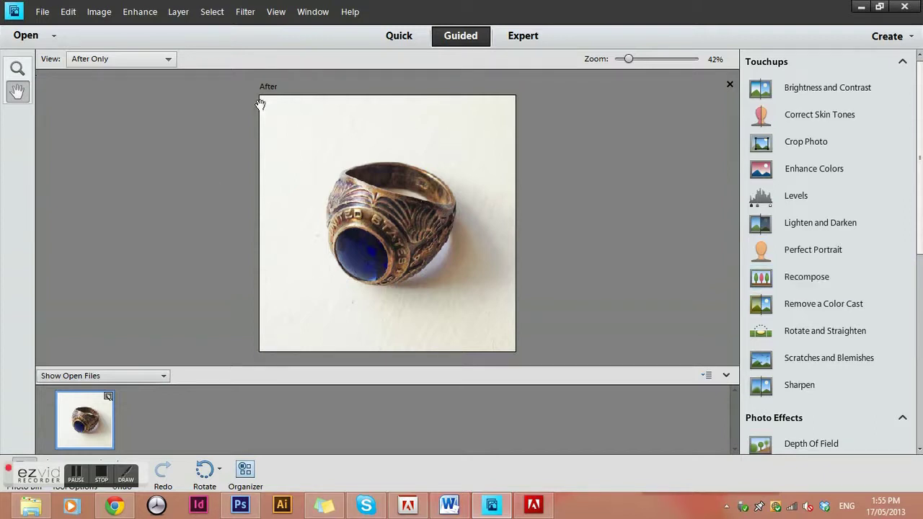
Sharpen the ring photo slightly by hand and apply the sharpening
click(795, 393)
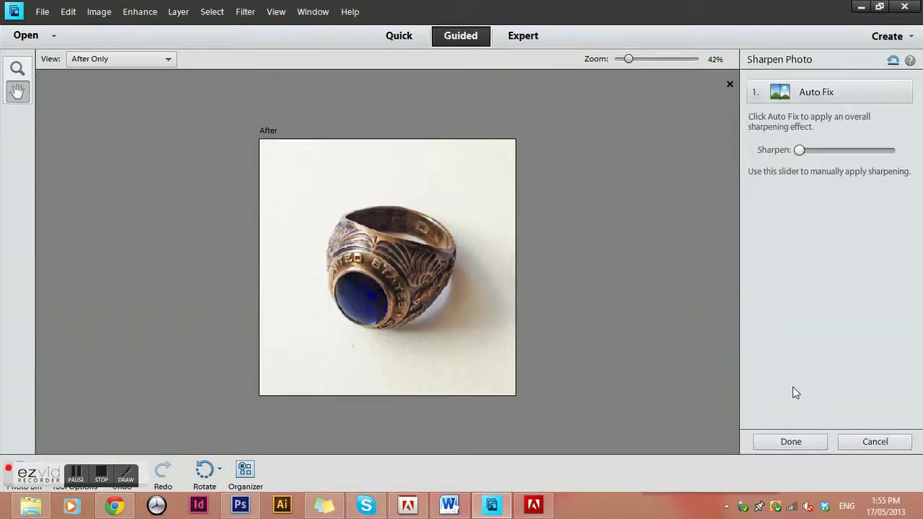
drag(799, 150, 631, 153)
mouse_move(798, 152)
mouse_down()
mouse_move(844, 158)
mouse_move(815, 154)
mouse_up()
click(778, 442)
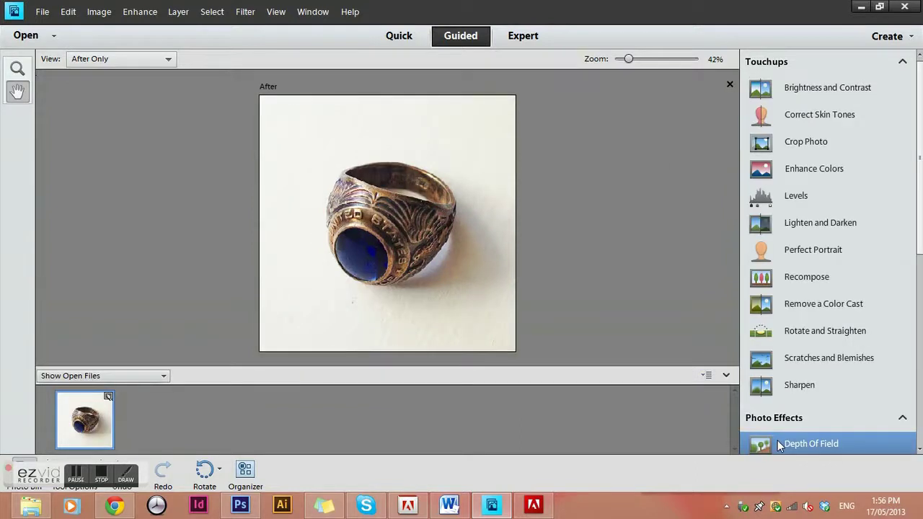
Look through the guided edits available under Photo Effects and Photo Play
scroll(831, 270, down, 3)
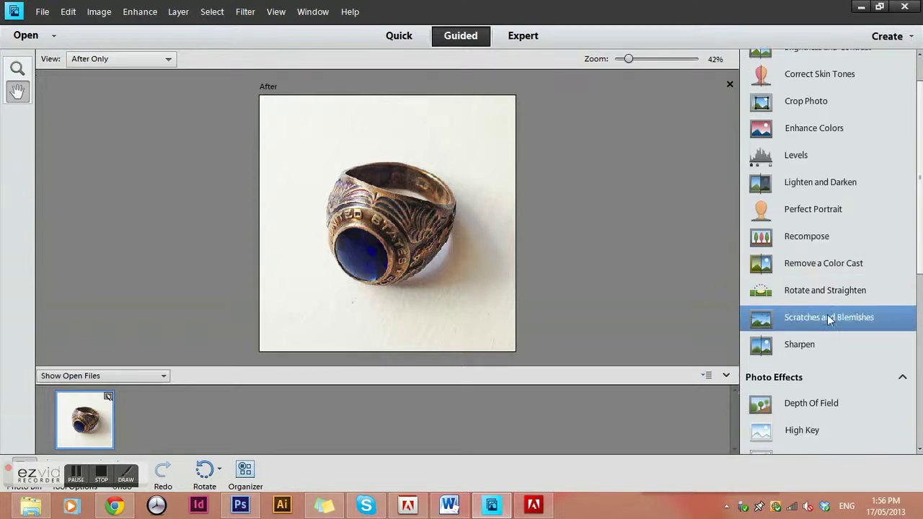
scroll(826, 327, down, 3)
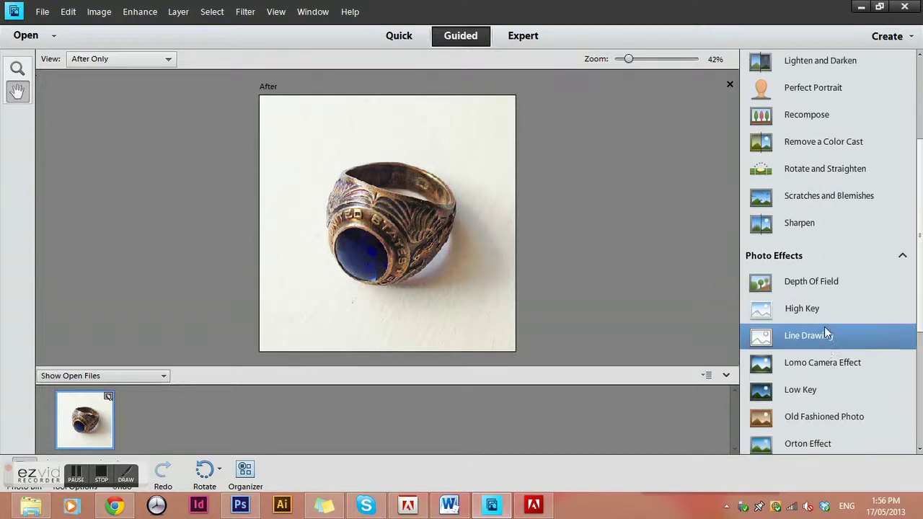
scroll(826, 331, down, 6)
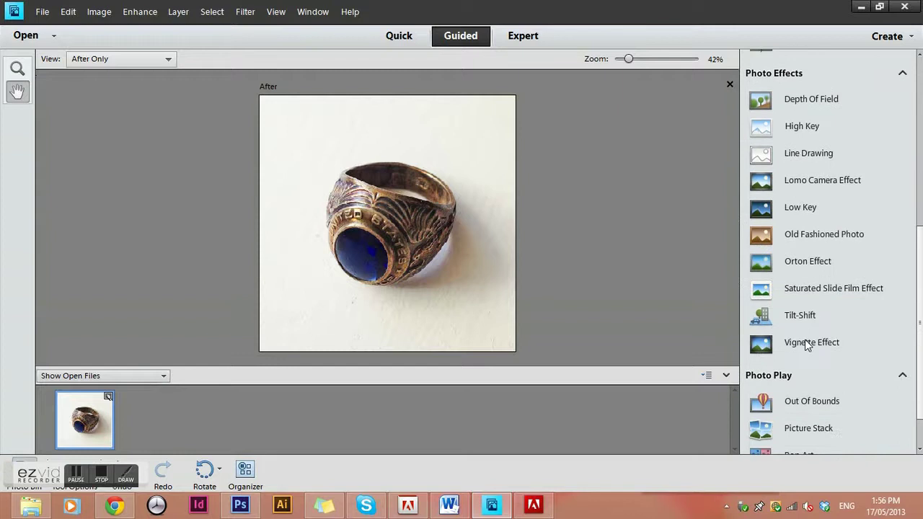
scroll(805, 348, down, 1)
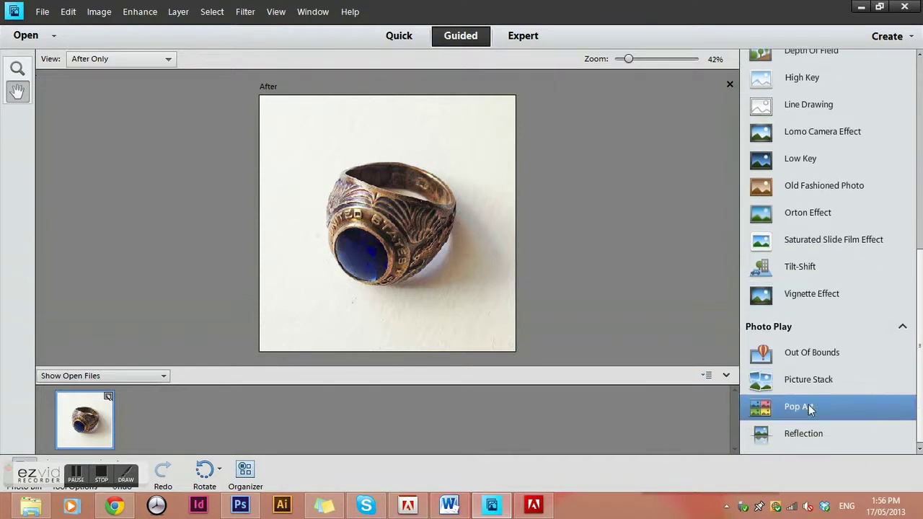
scroll(796, 380, up, 8)
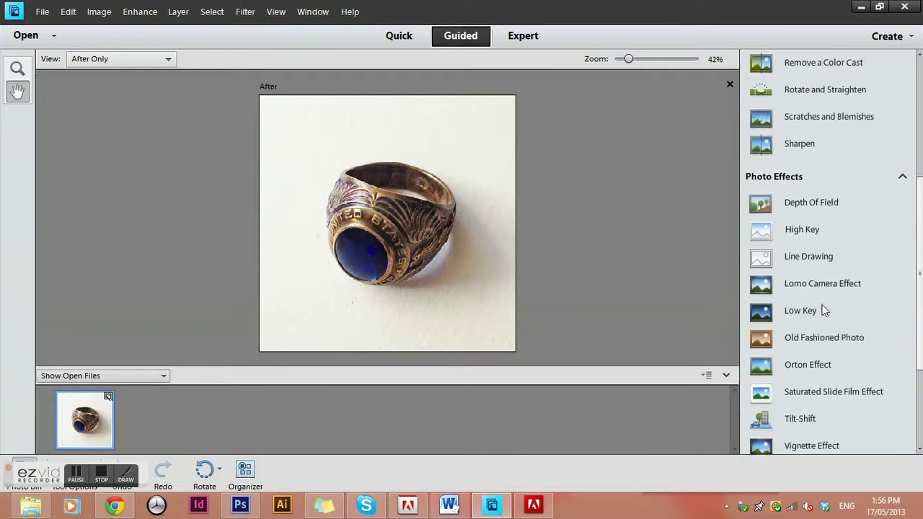
scroll(823, 309, up, 5)
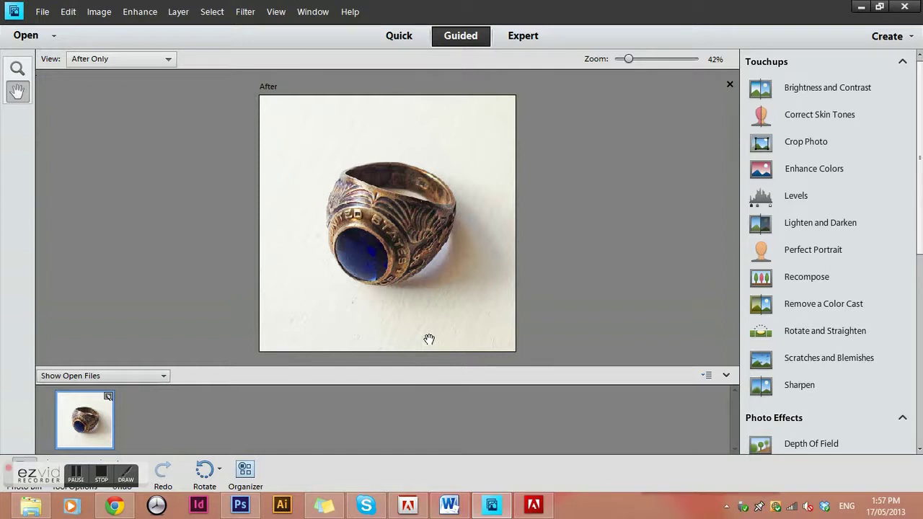
Save the edited photo as a new JPEG file named "Army ring Print" at maximum quality 12, dismissing the Organizer notice
click(43, 12)
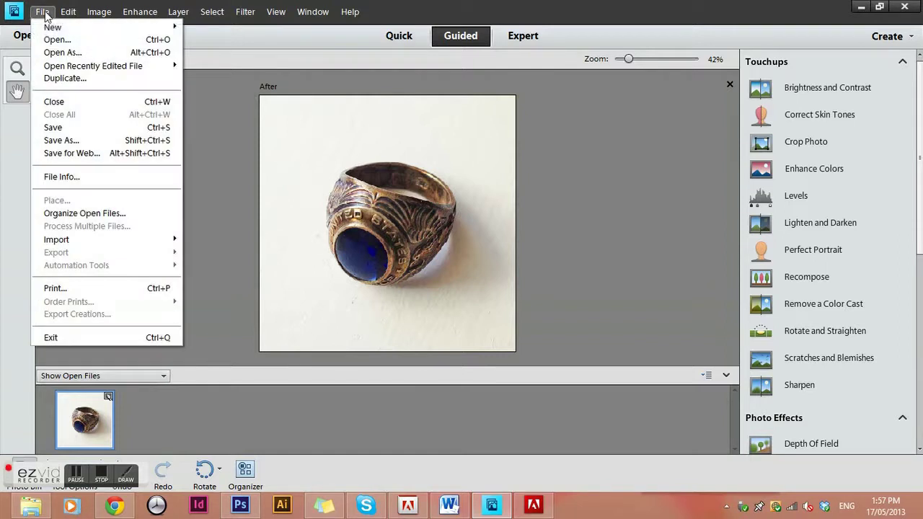
click(58, 141)
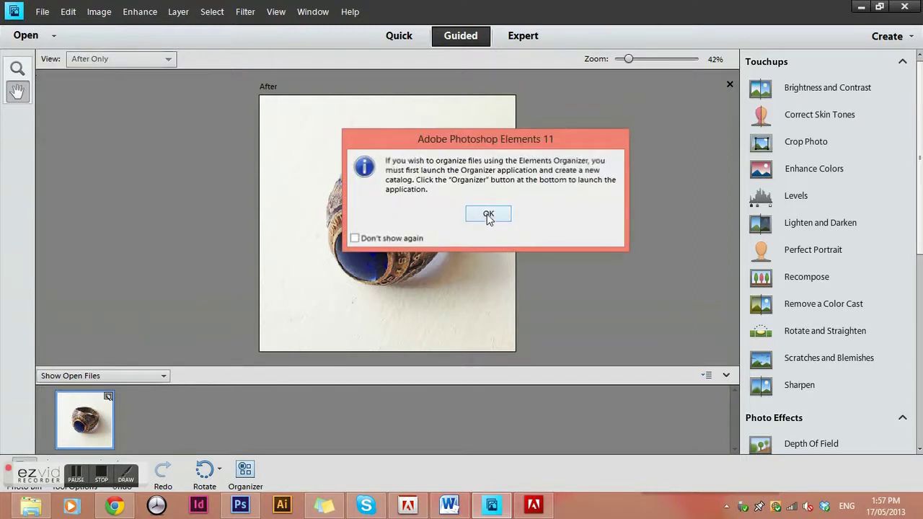
click(488, 214)
click(433, 276)
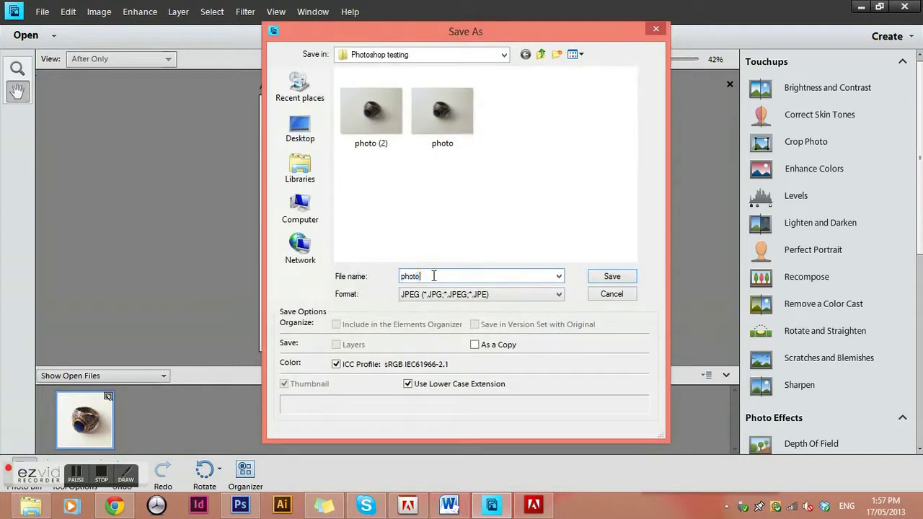
text(edited print)
key(BackSpace)
key(BackSpace)
key(BackSpace)
key(BackSpace)
key(BackSpace)
key(BackSpace)
key(BackSpace)
key(BackSpace)
key(BackSpace)
key(BackSpace)
key(BackSpace)
key(BackSpace)
key(BackSpace)
key(BackSpace)
key(BackSpace)
key(BackSpace)
key(BackSpace)
key(BackSpace)
text(Amy ring Print)
click(612, 280)
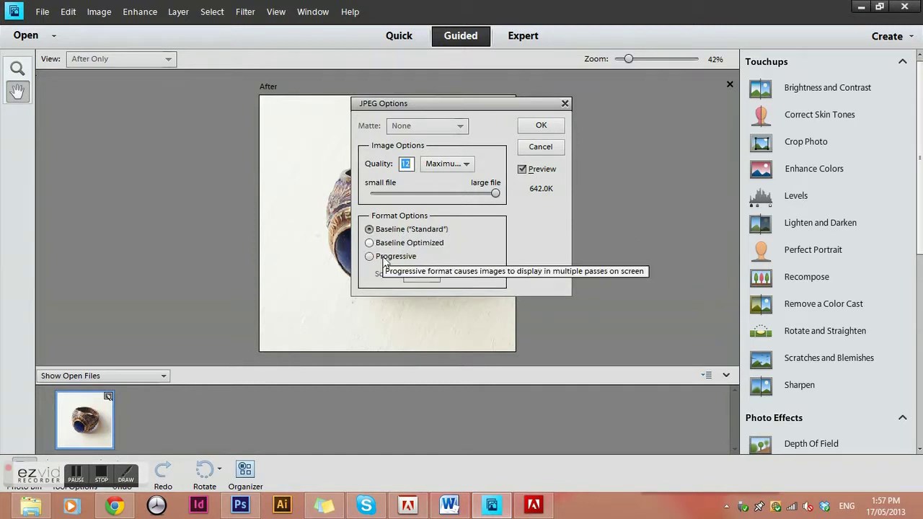
click(533, 129)
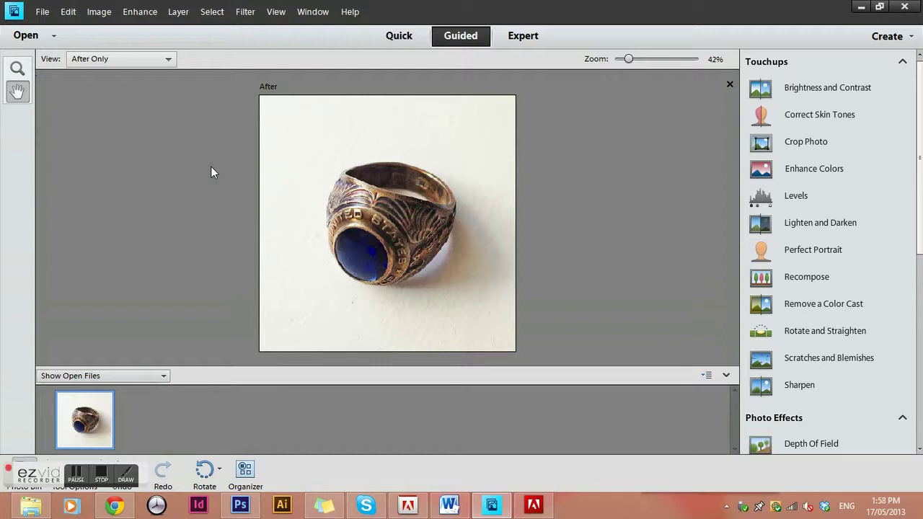
Prepare a Save for Web export of the ring photo in JPEG format with a new width of 600 px
click(41, 14)
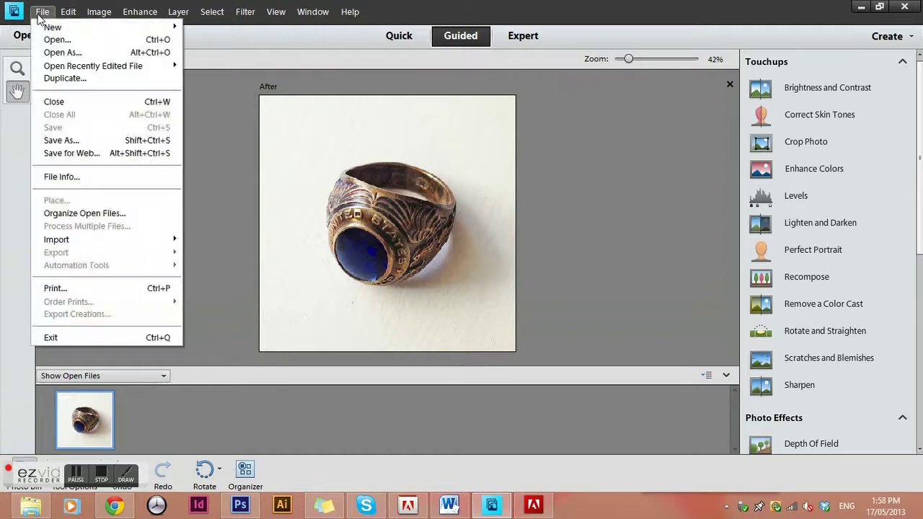
click(78, 155)
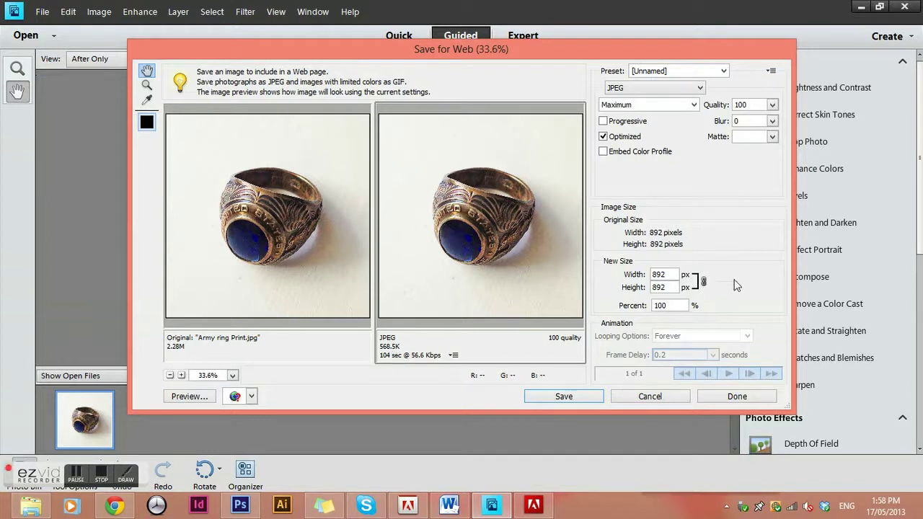
click(637, 91)
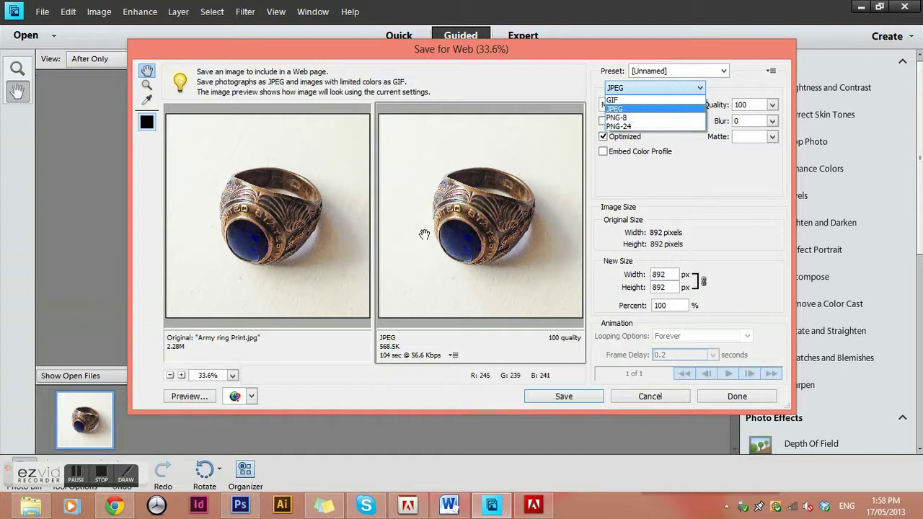
click(616, 110)
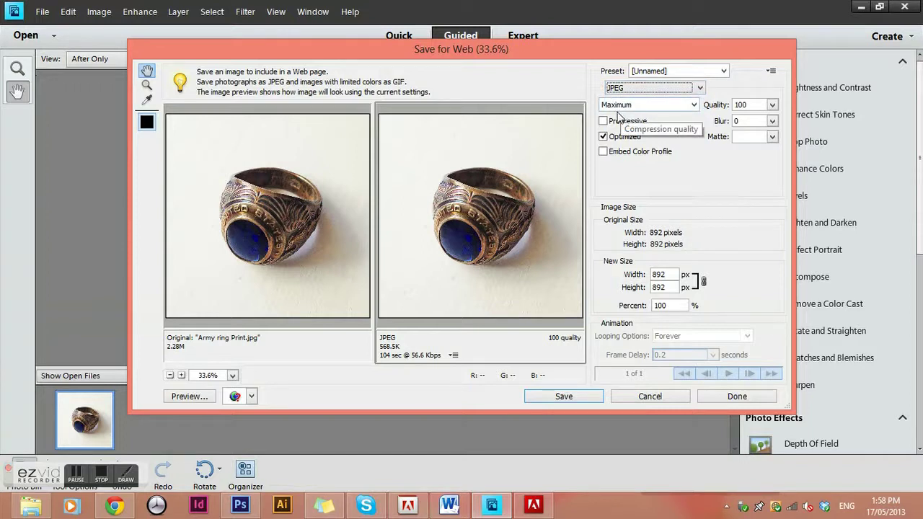
click(668, 274)
double_click(661, 274)
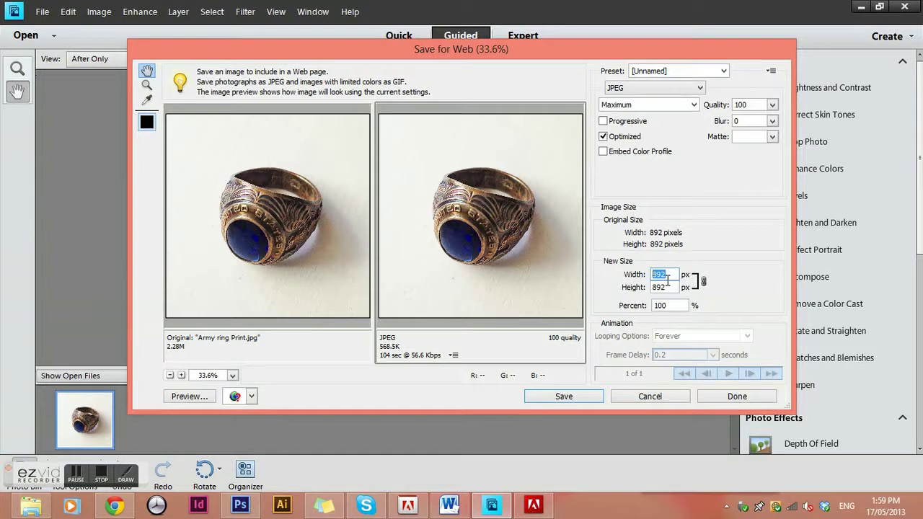
text(600)
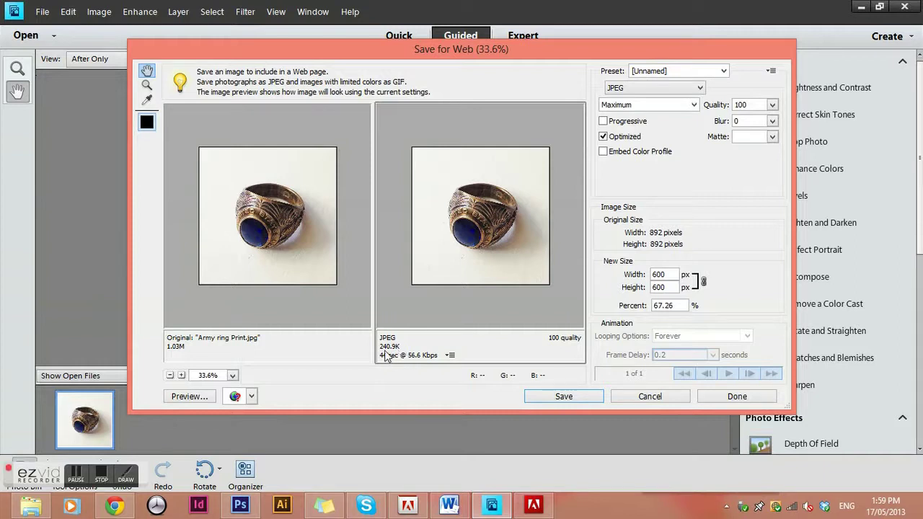
Try a JPEG quality of 78 for the web export and set it back to 100
click(772, 105)
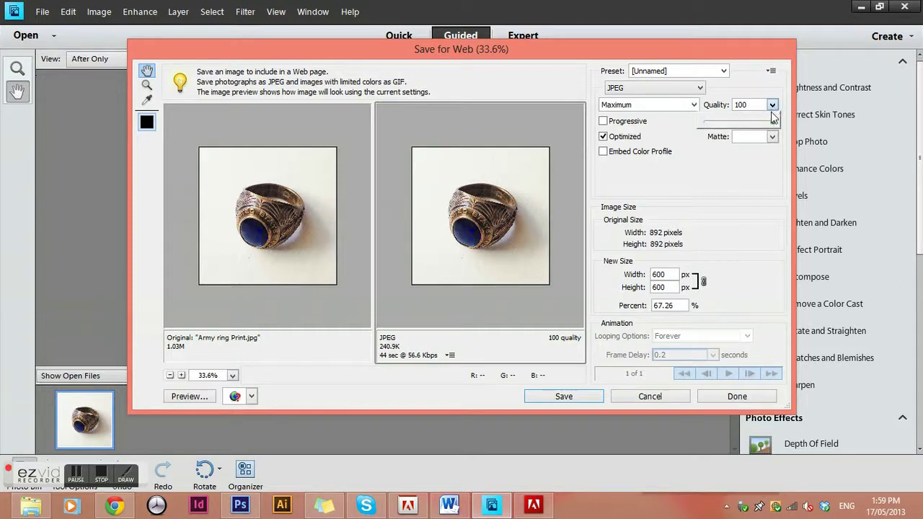
drag(771, 124, 758, 127)
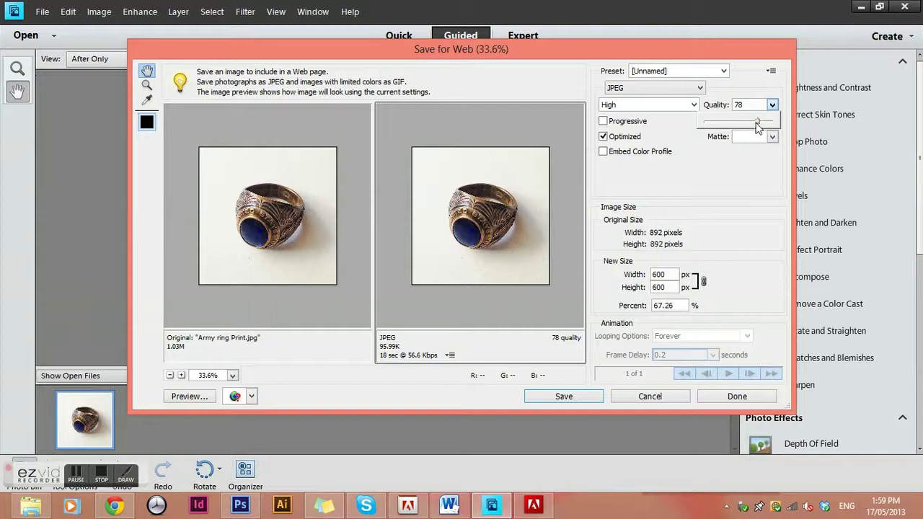
drag(757, 127, 817, 124)
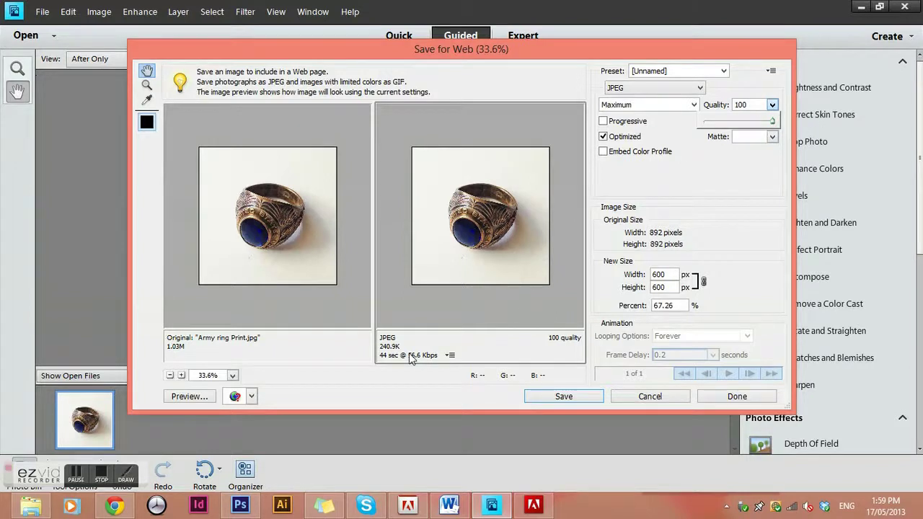
Save the web-optimized copy in the Photoshop testing folder under the name "Army ring web"
click(584, 401)
click(334, 407)
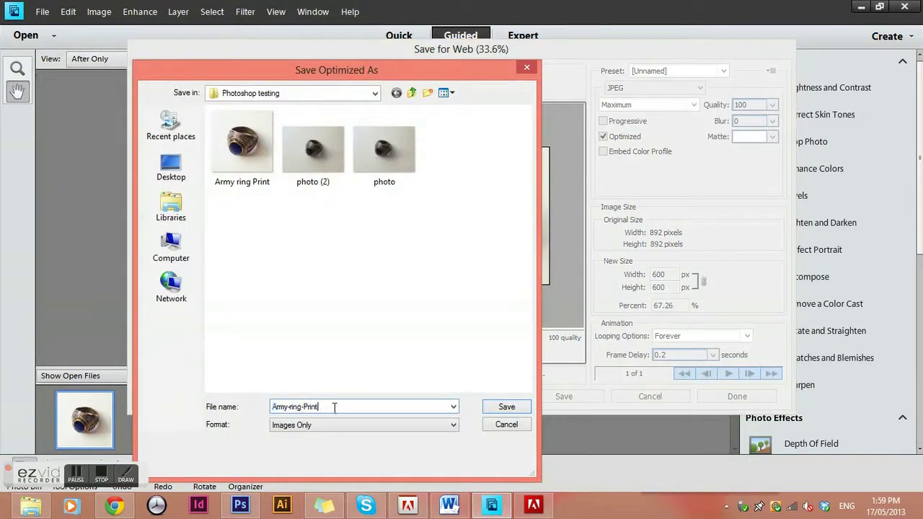
click(289, 407)
key(Delete)
double_click(338, 406)
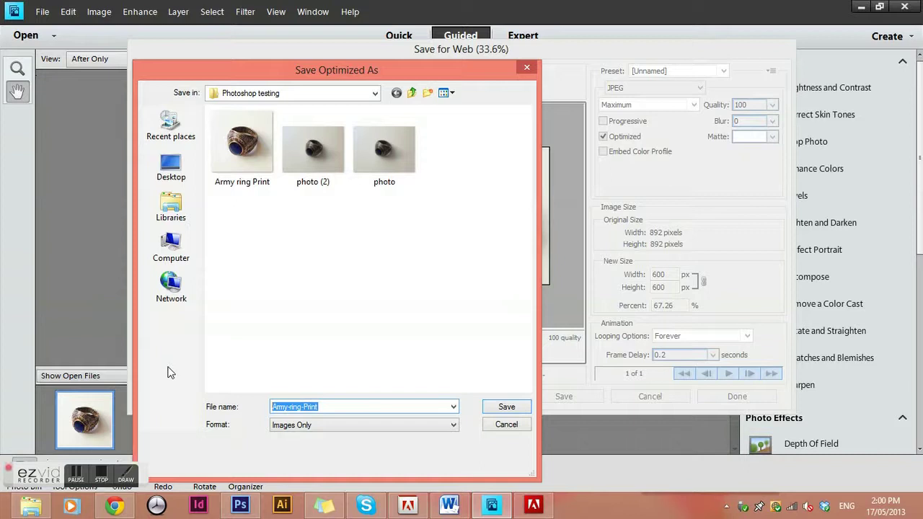
text(Ar)
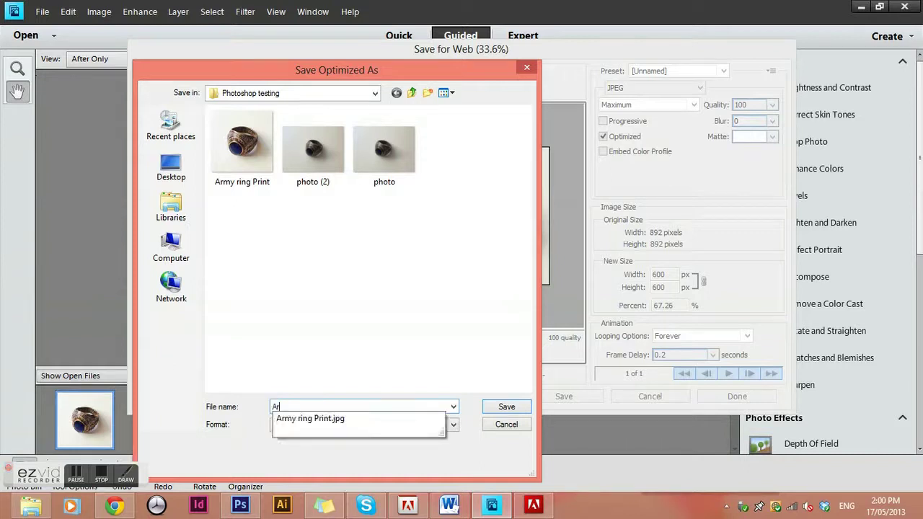
text(my ring web)
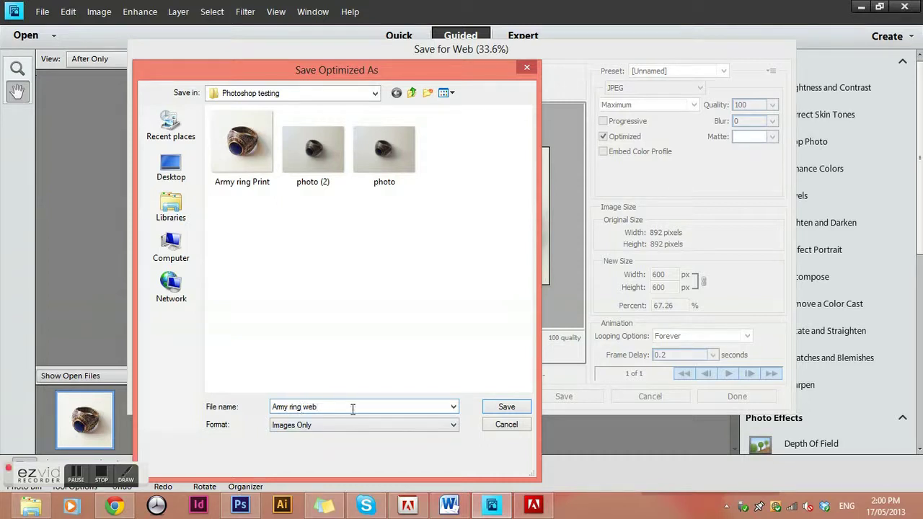
click(502, 409)
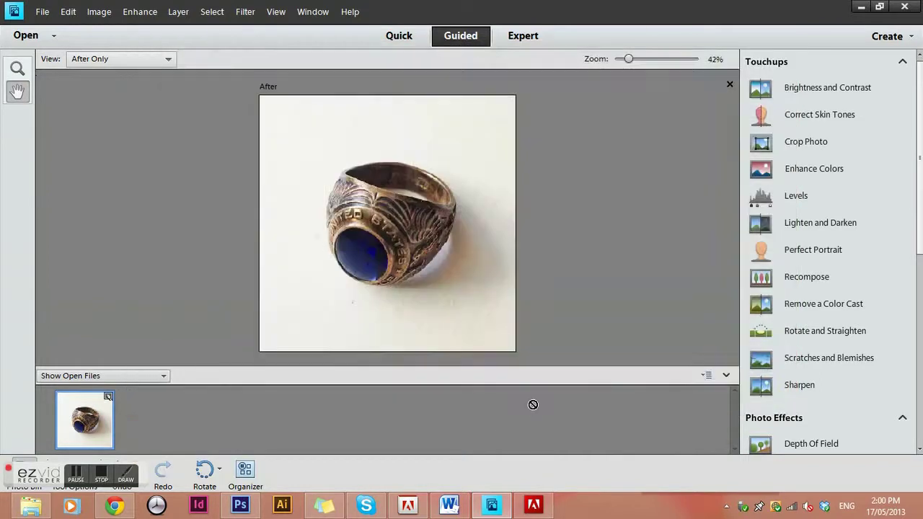
Switch to File Explorer, view the saved print and web versions of the ring photo, and return to Photoshop Elements
click(32, 507)
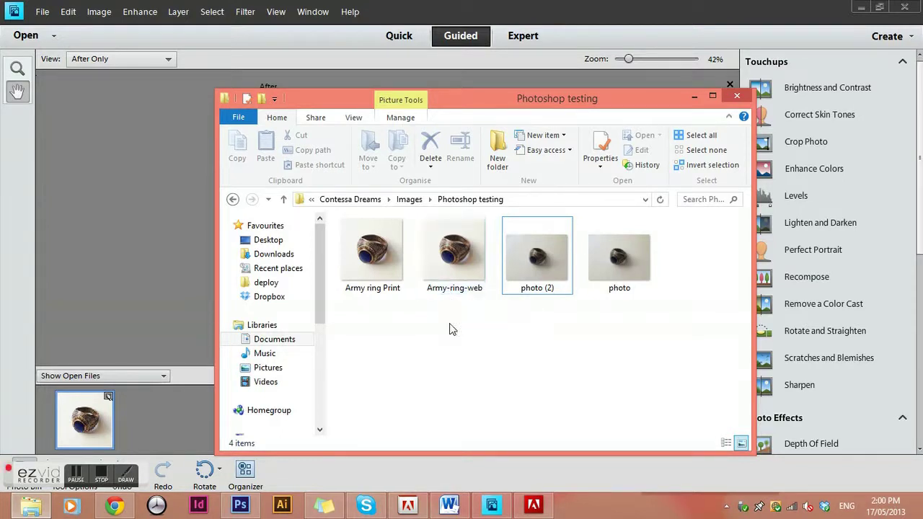
double_click(382, 257)
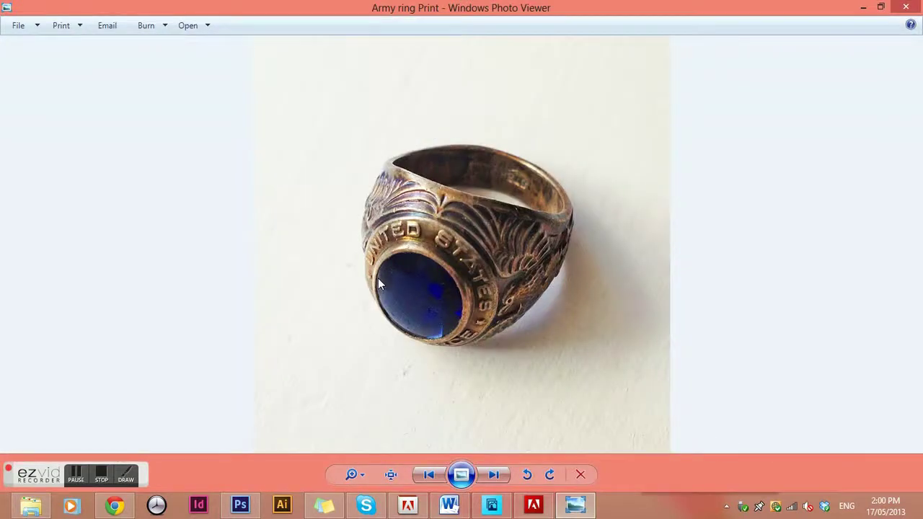
click(907, 7)
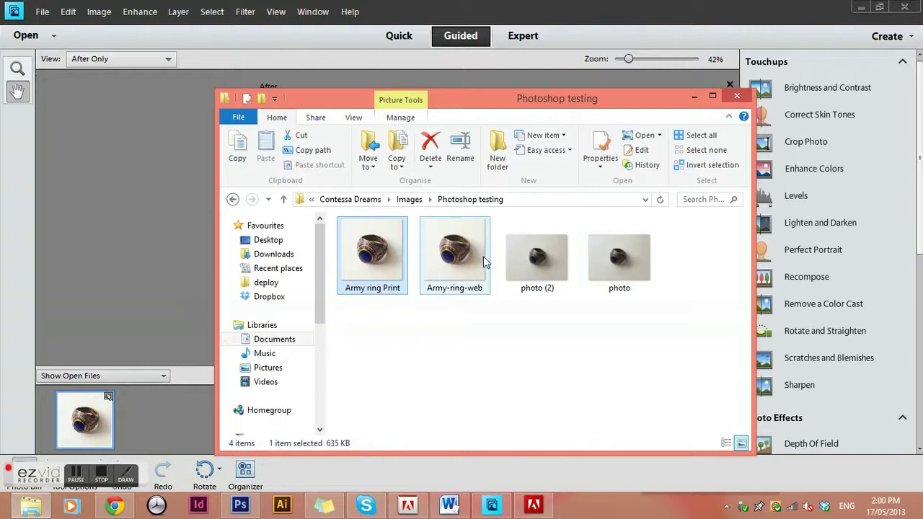
double_click(455, 257)
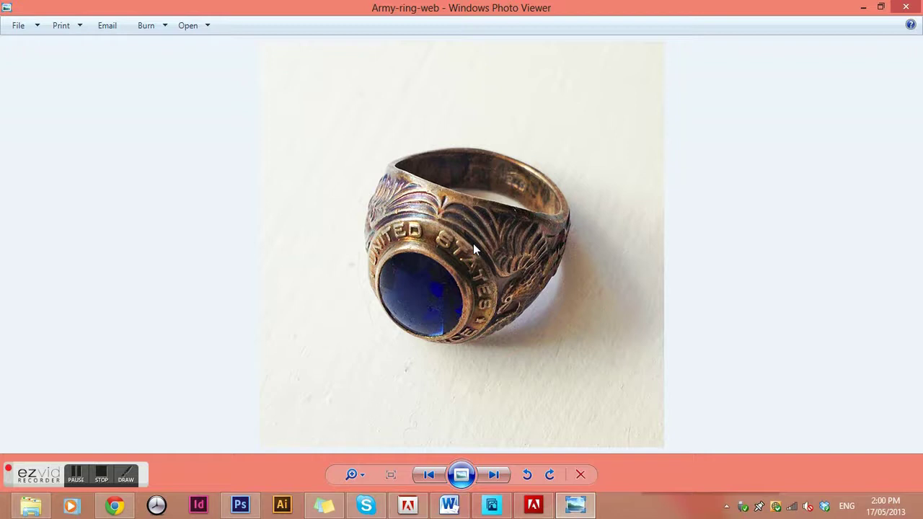
click(905, 7)
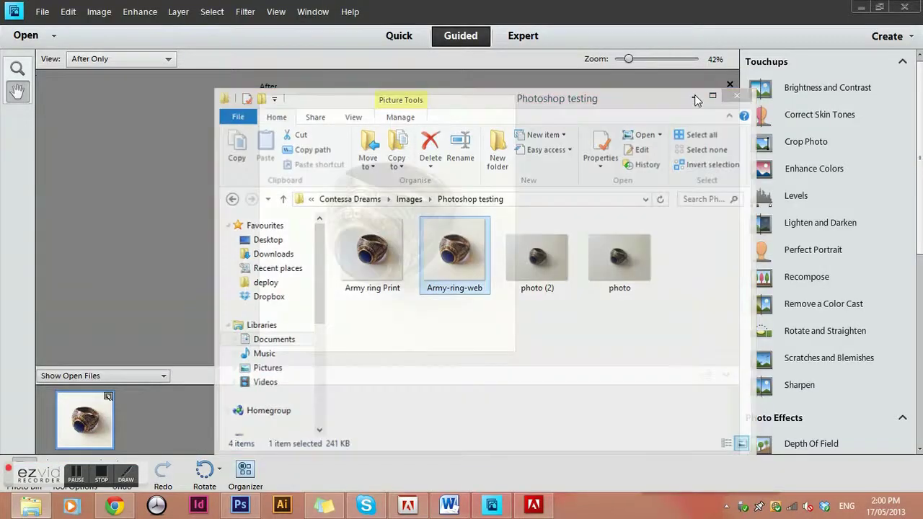
click(694, 96)
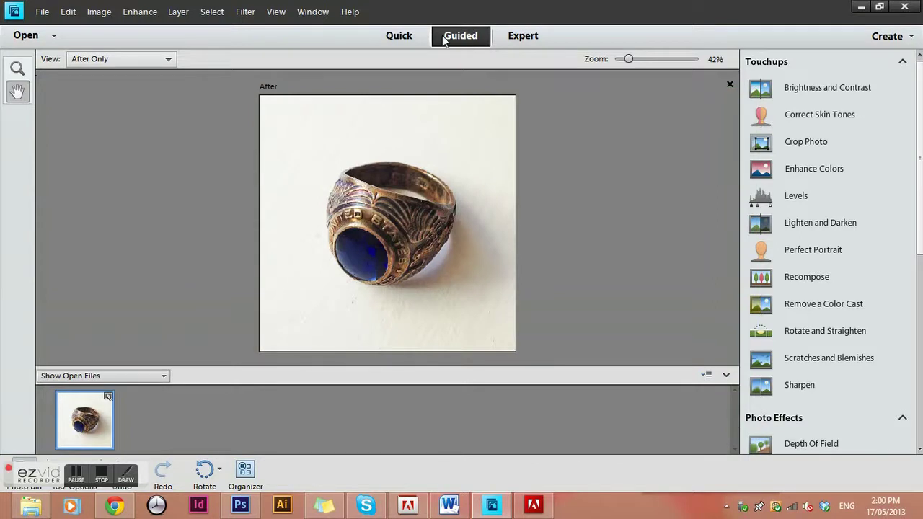